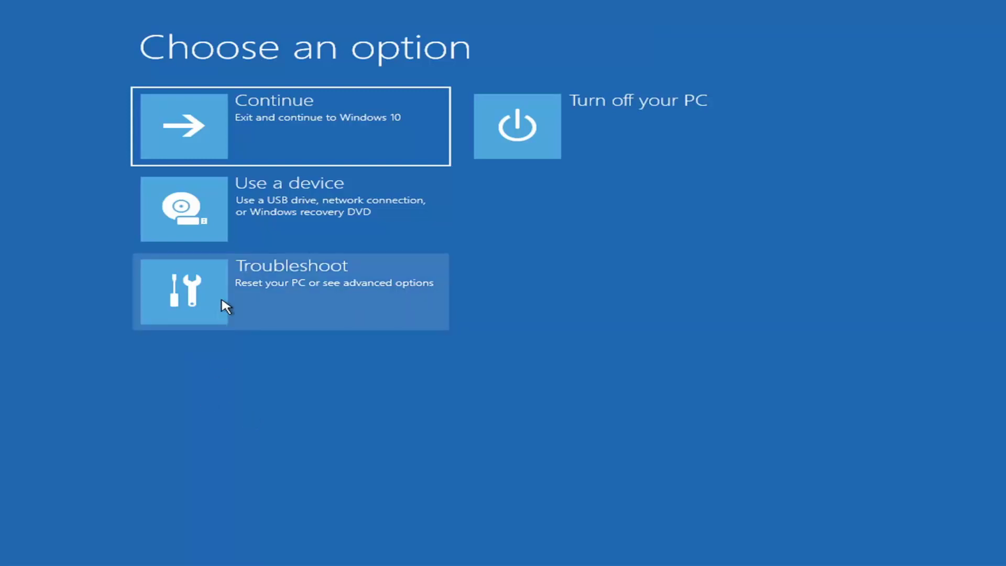
Step: Run Startup Repair from Troubleshoot > Advanced options to diagnose the PC
left_click(371, 296)
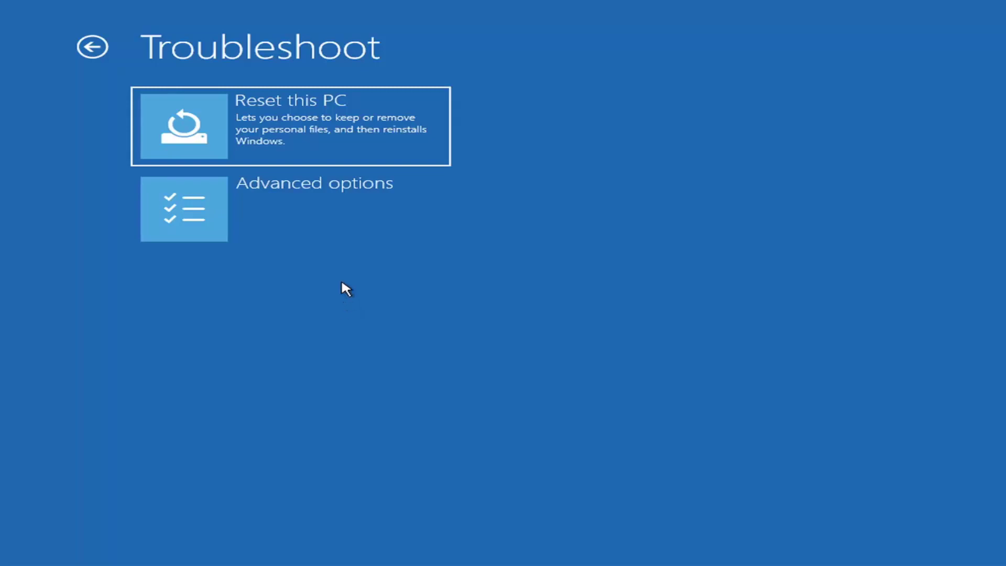
left_click(317, 213)
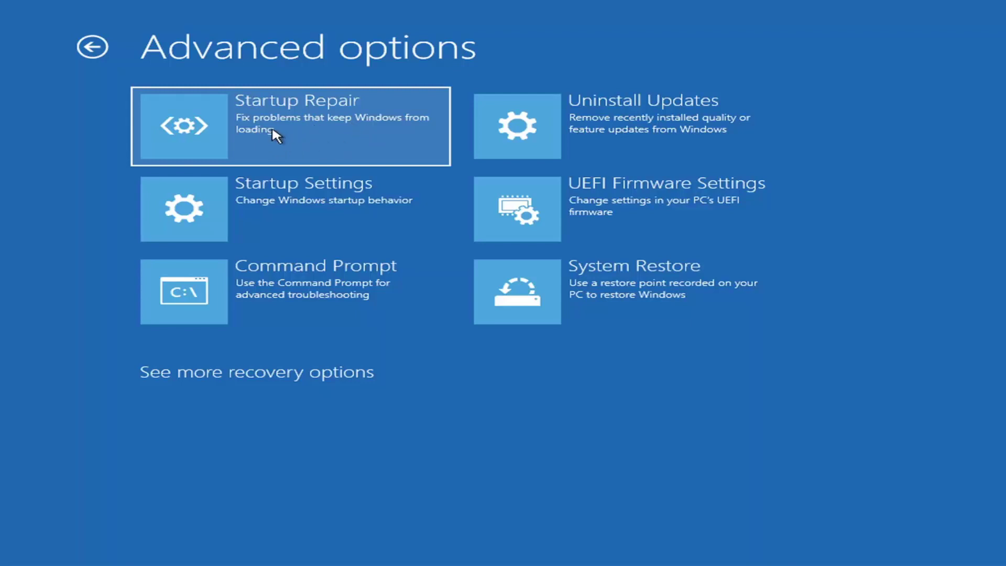
left_click(280, 136)
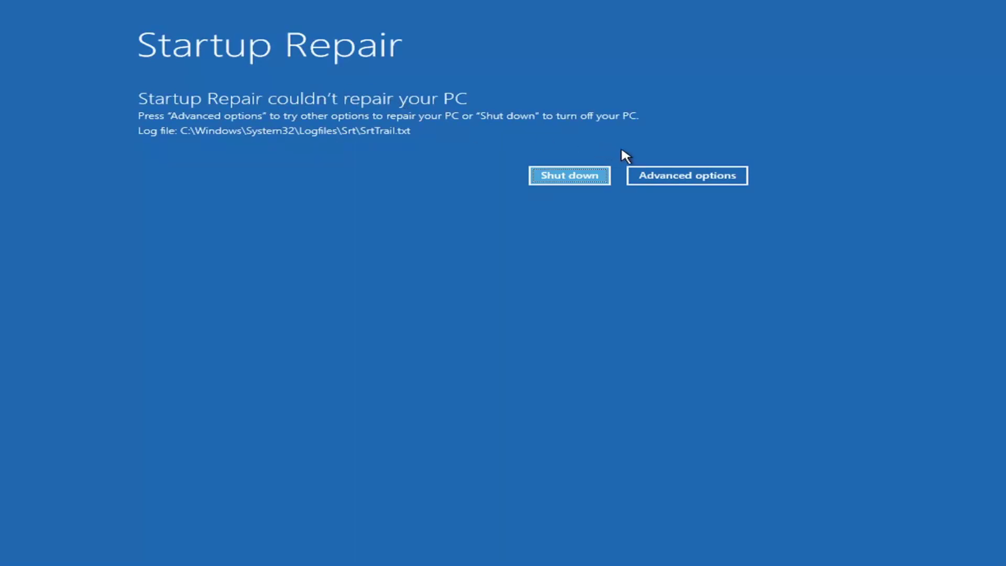
Step: Leave the failed Startup Repair screen and navigate back to Troubleshoot > Advanced options
left_click(702, 174)
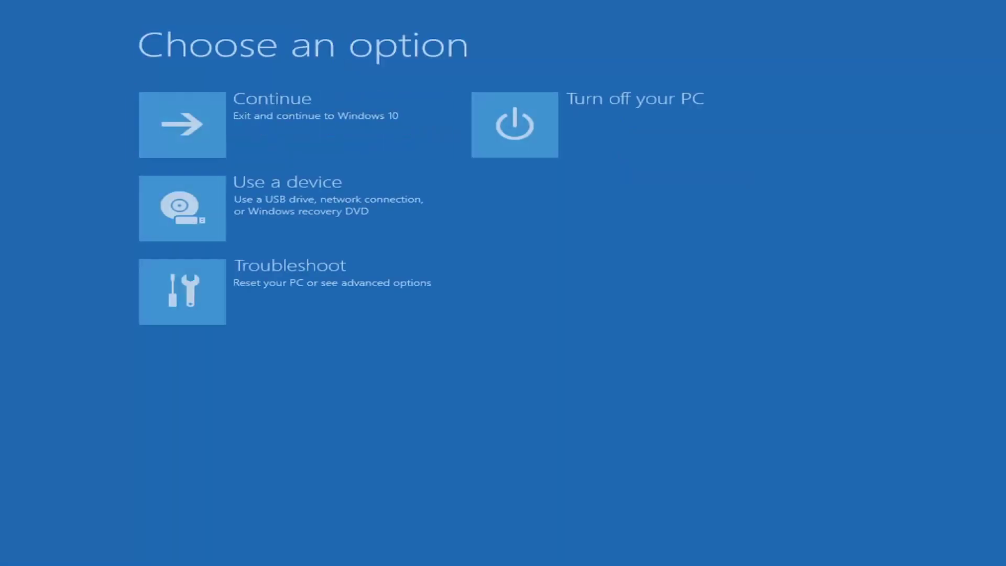
left_click(251, 296)
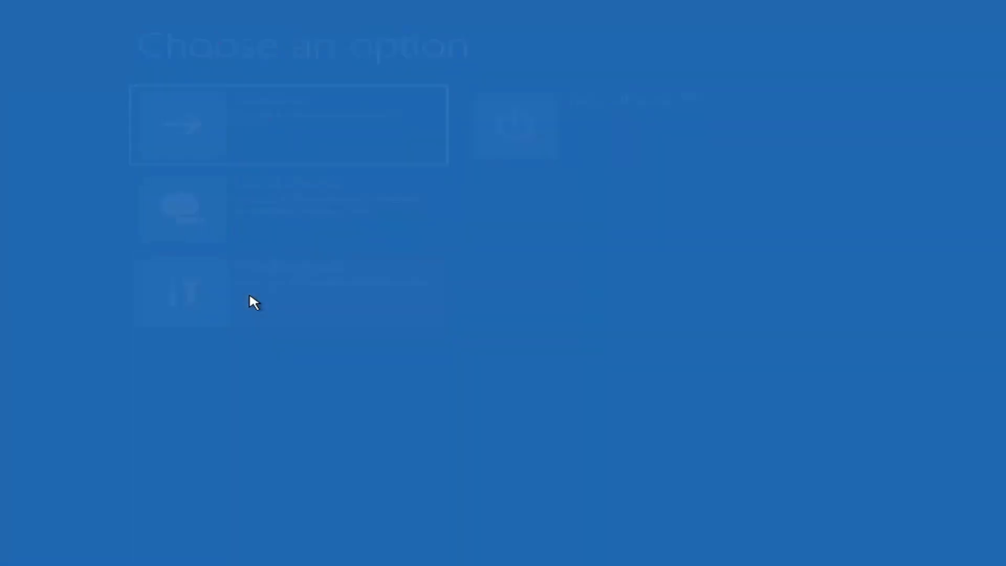
left_click(260, 218)
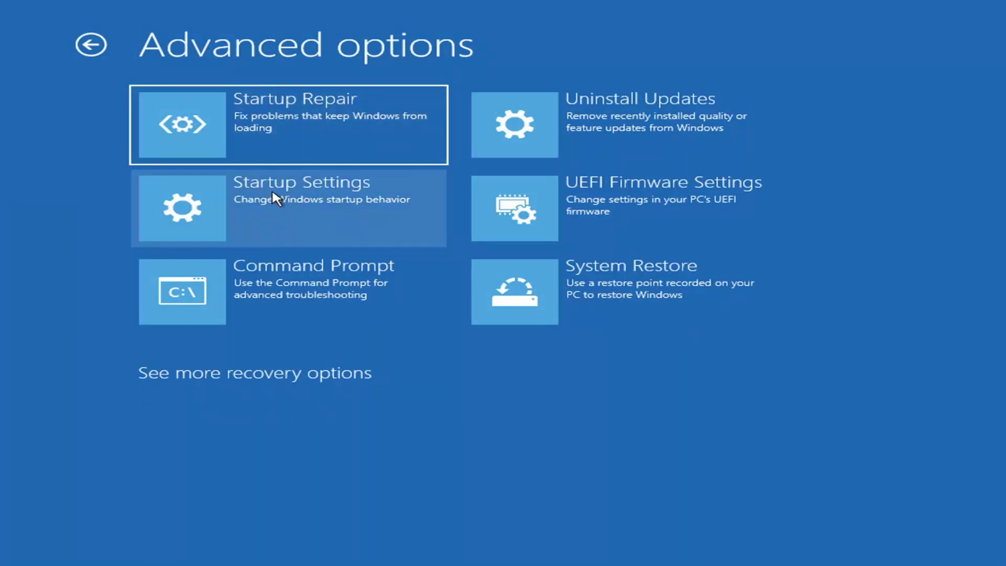
Step: Review the Startup Settings list, go back, and bring up the Uninstall Updates choices
left_click(259, 205)
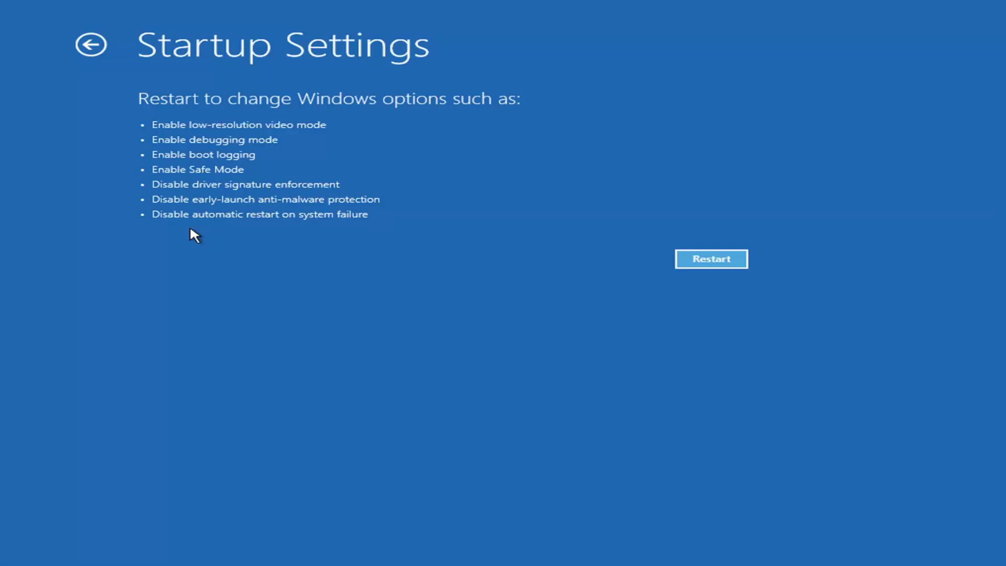
left_click(90, 45)
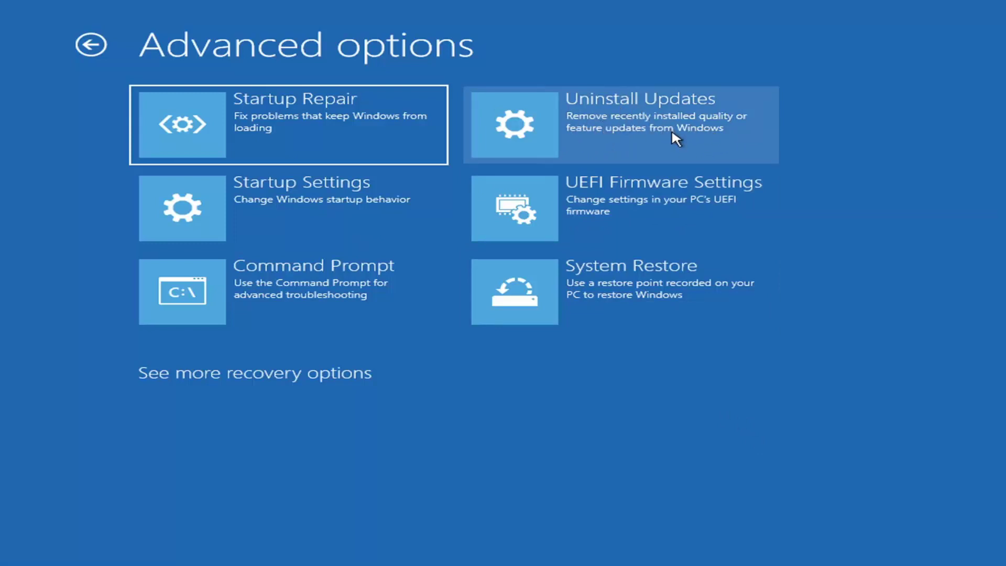
left_click(586, 120)
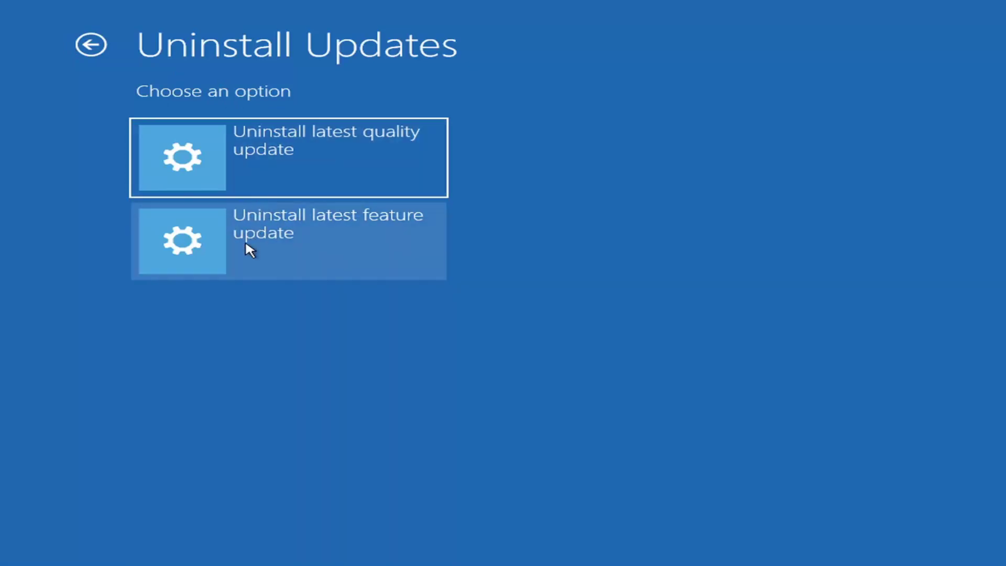
Step: Back out of Uninstall Updates to Advanced options without removing any update
left_click(91, 45)
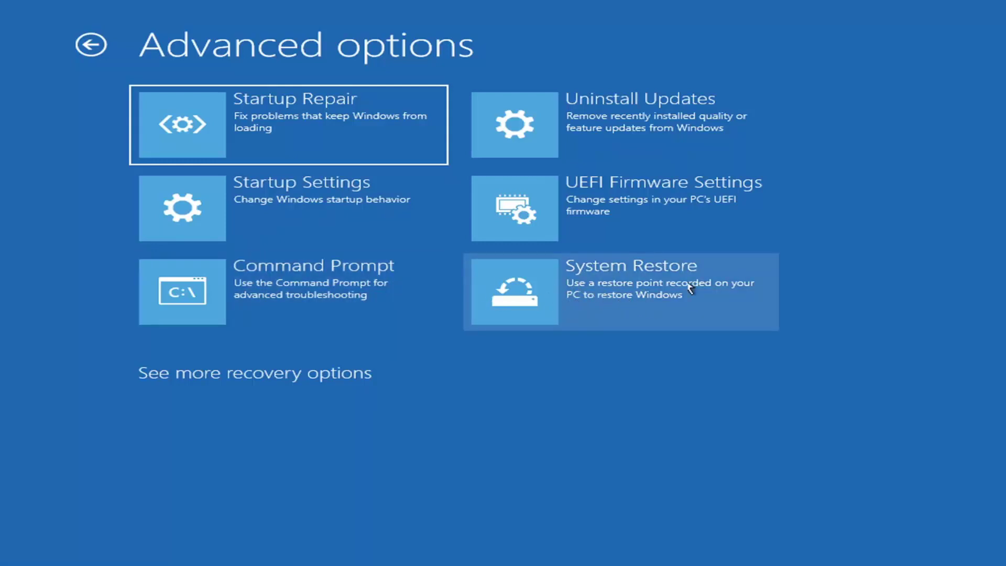
Step: Start System Restore, pick the 7/9/2021 'Before Updates' point for Local Disk (C:), and finish
left_click(590, 312)
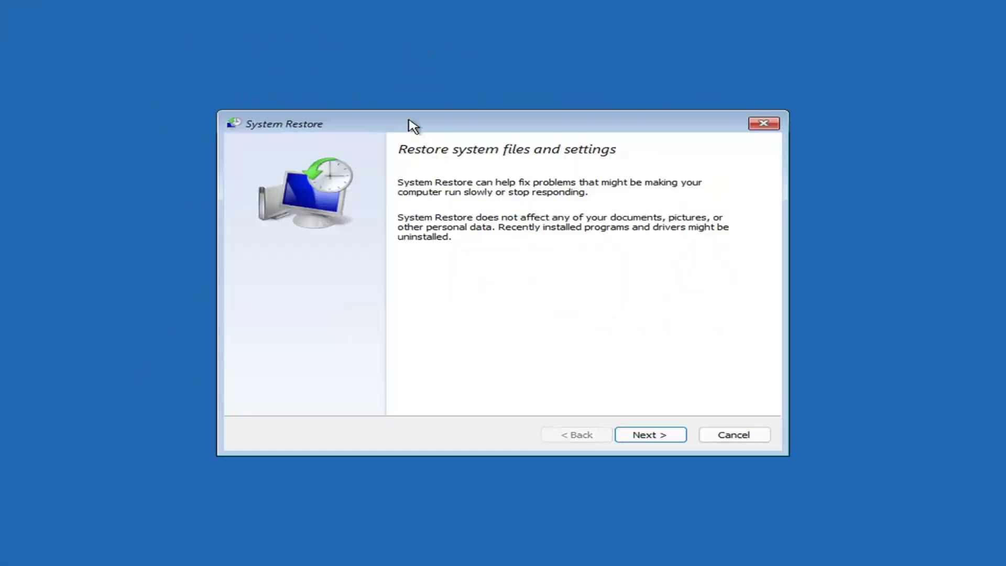
left_click(639, 434)
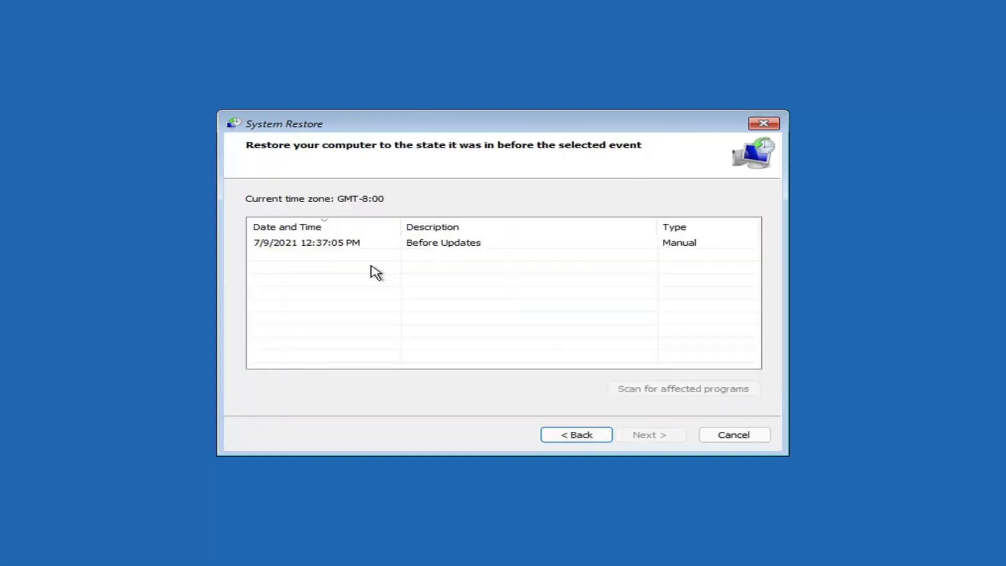
left_click(308, 244)
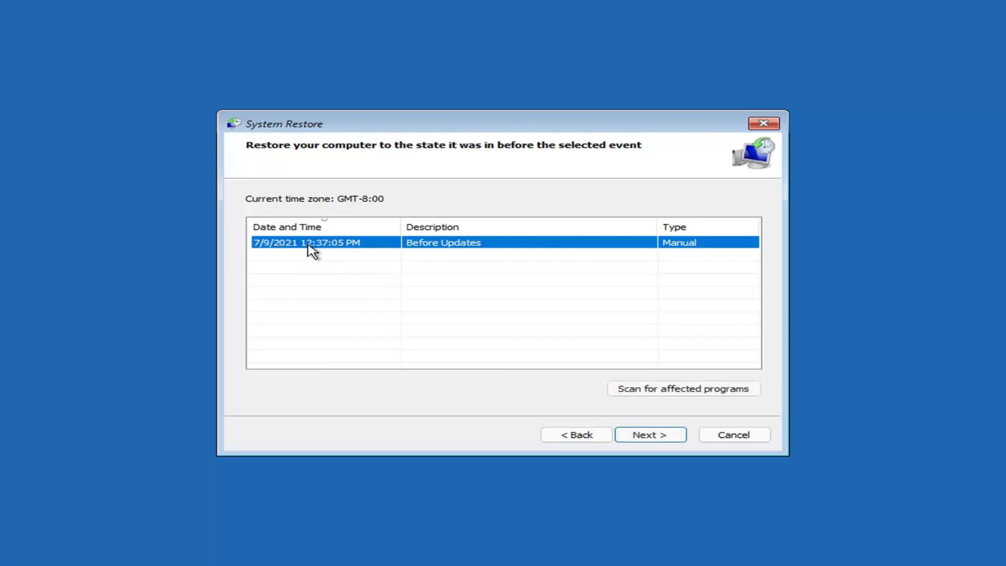
left_click(658, 434)
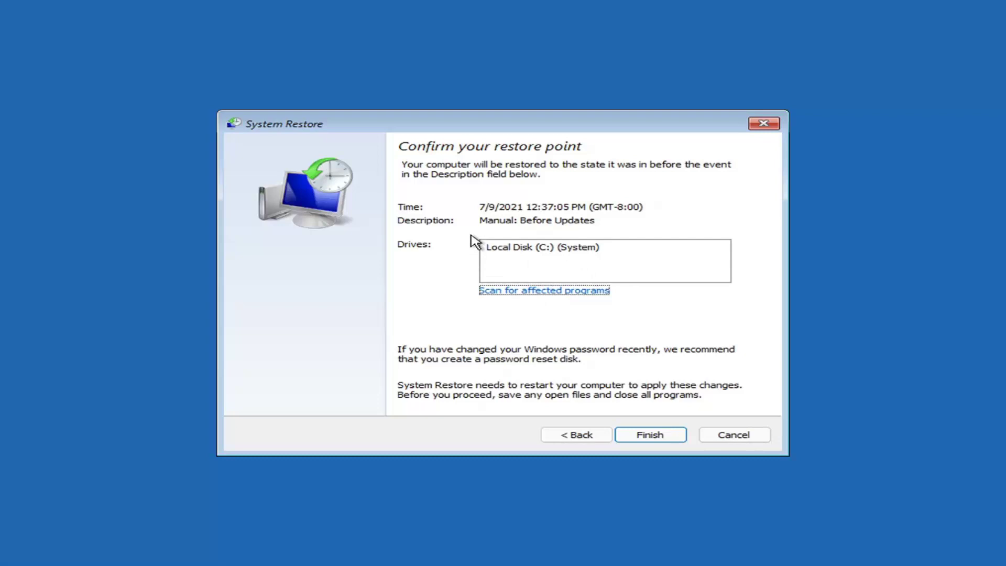
left_click(650, 440)
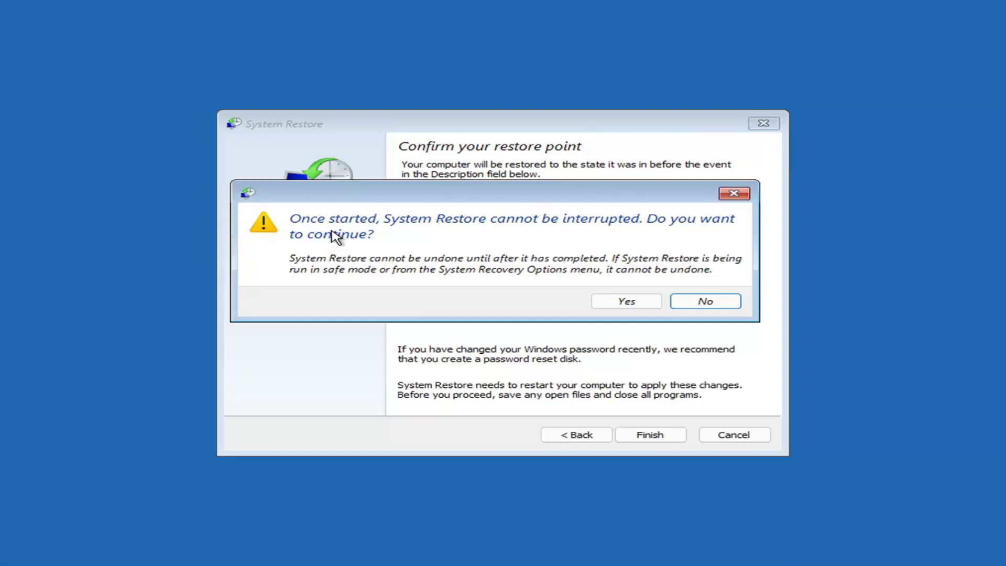
Step: Confirm the uninterruptible restore and let it roll the system back to 7/9/2021 12:37:05 PM
left_click(629, 305)
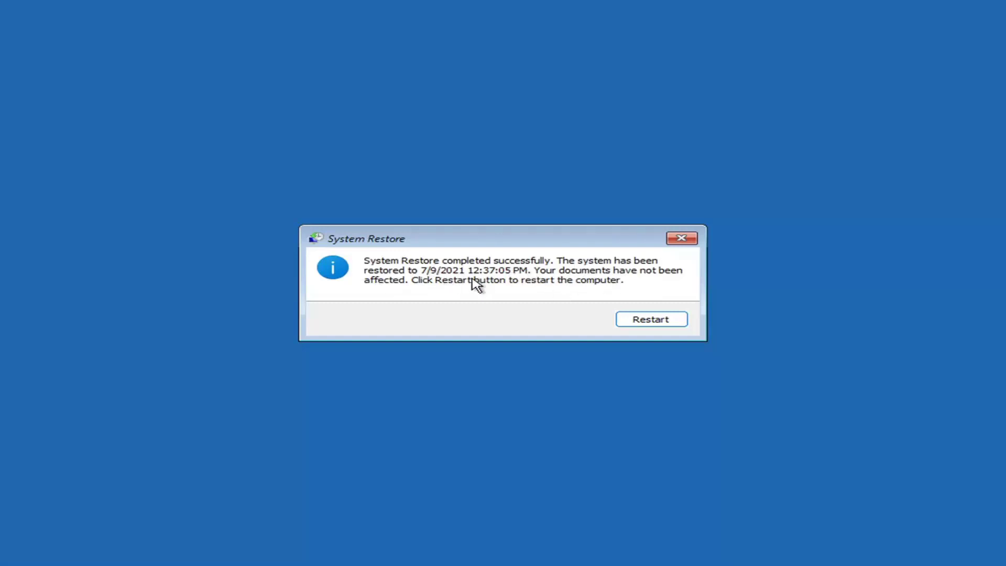
Step: Restart into Windows and close the System Restore success message on the desktop
left_click(648, 319)
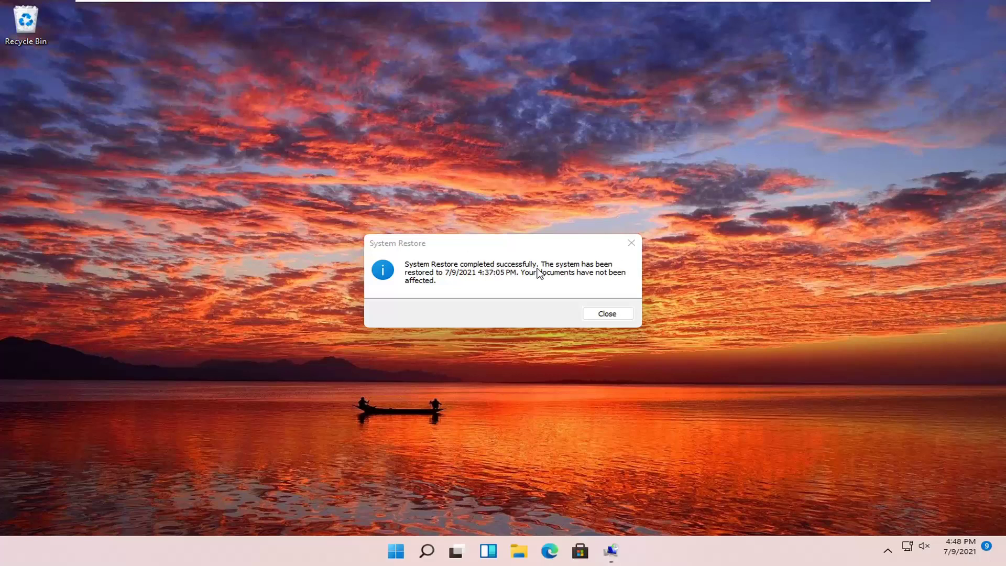
left_click(634, 243)
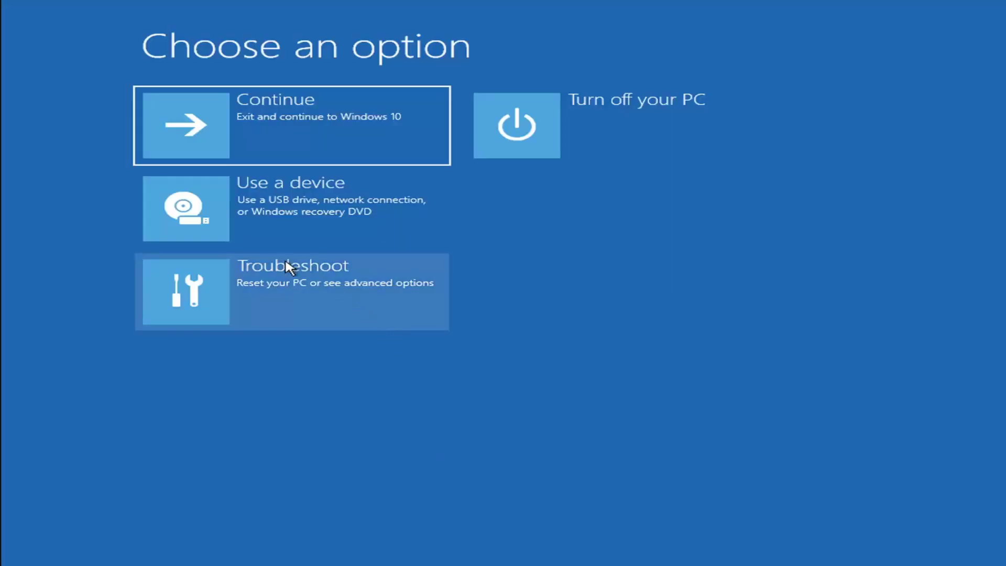
Step: View the Reset this PC choices under Troubleshoot, then return to the main recovery screen
left_click(283, 297)
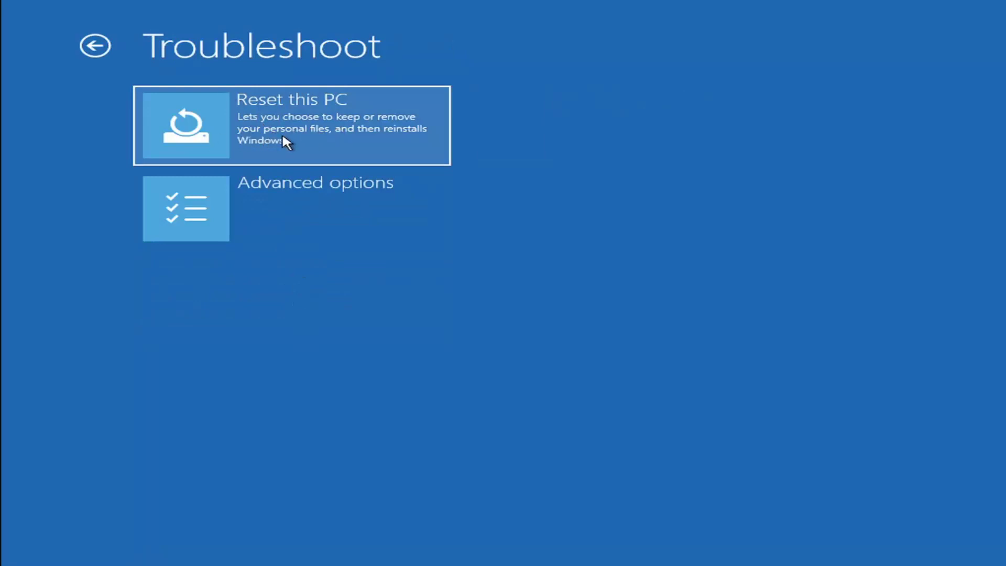
left_click(327, 137)
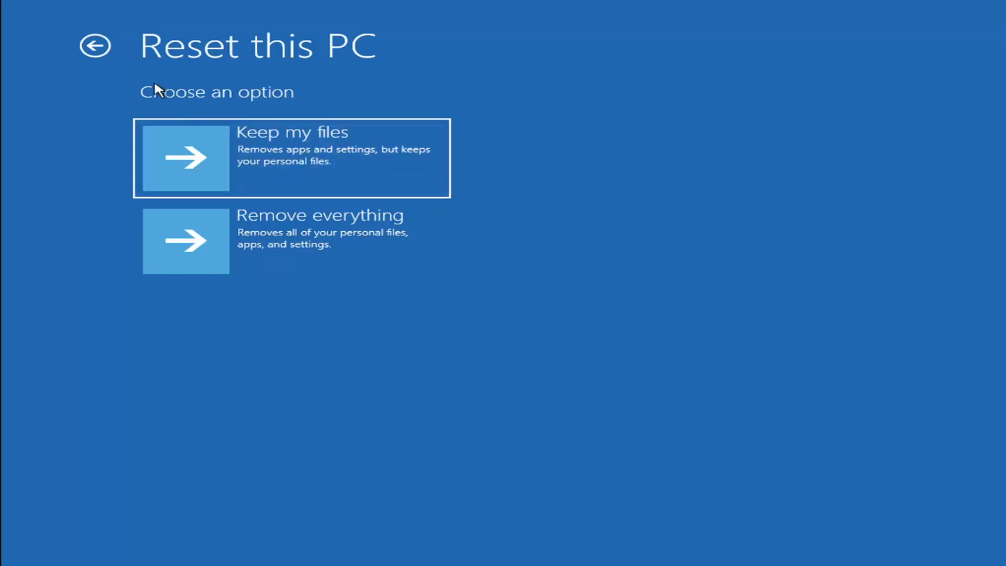
left_click(104, 47)
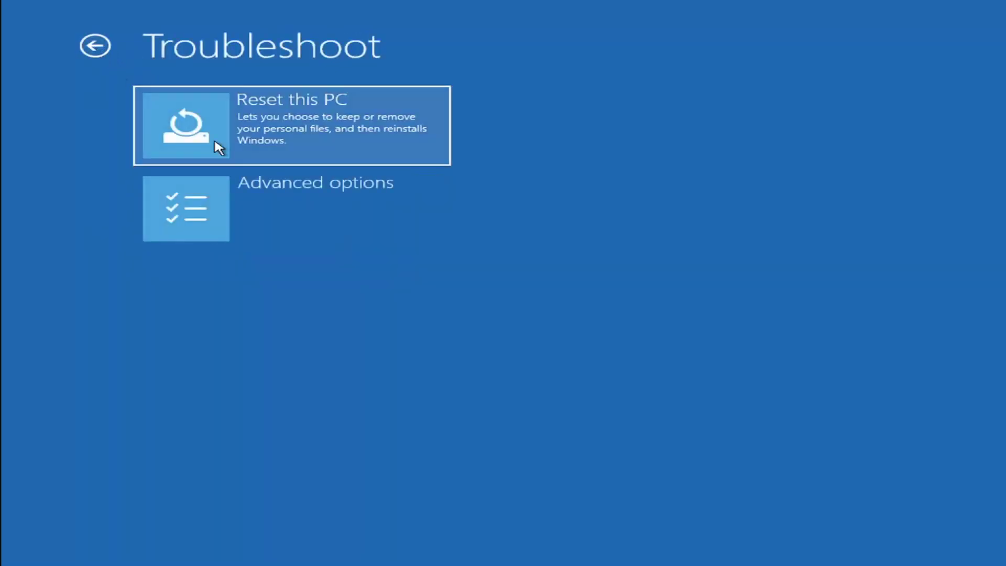
left_click(103, 45)
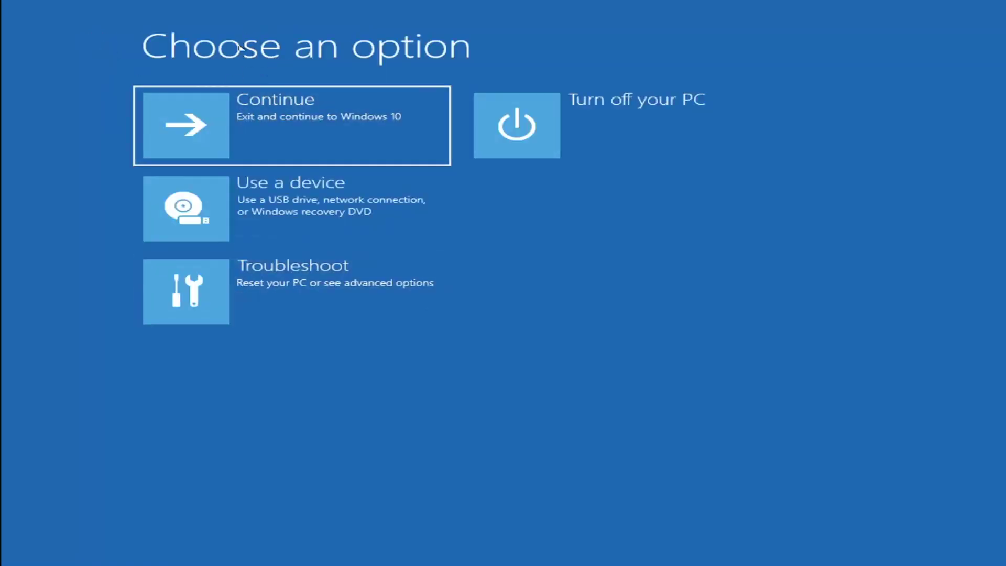
Step: Launch Command Prompt via Troubleshoot > Advanced options
left_click(310, 290)
left_click(301, 213)
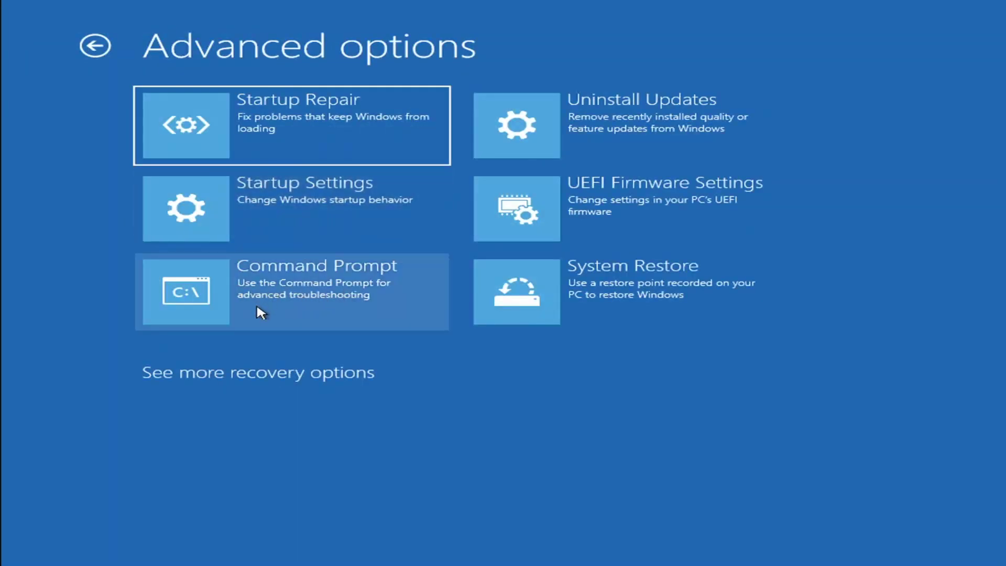
left_click(251, 299)
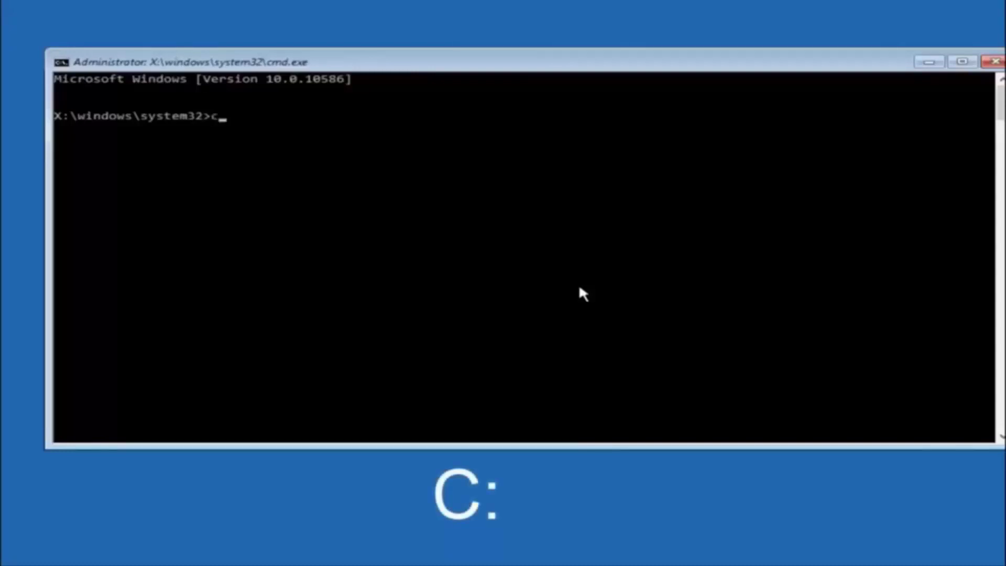
Step: Switch to drive C: with 'c:' and list its folders with 'dir'
type("c:")
key("Return")
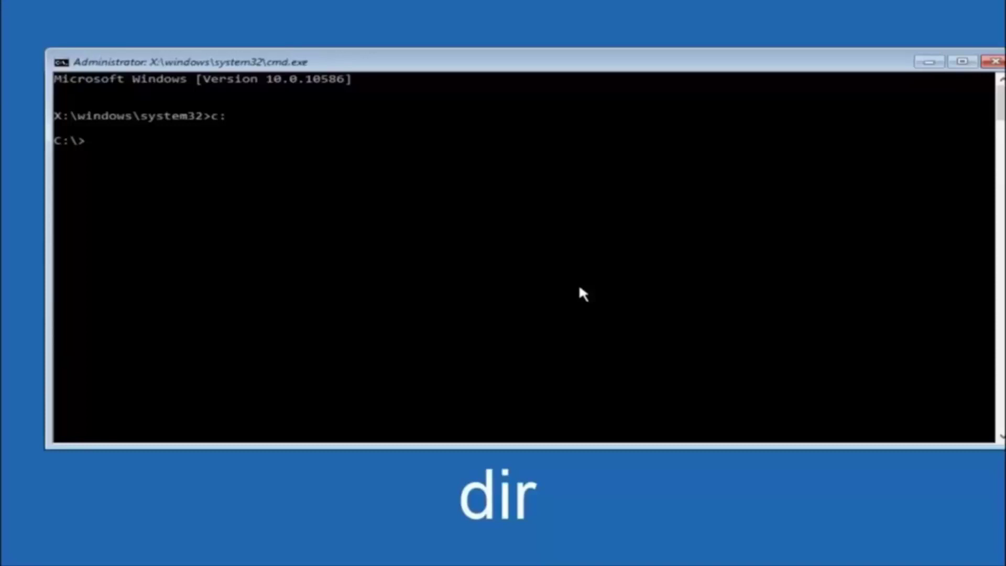
type("dir")
key("Return")
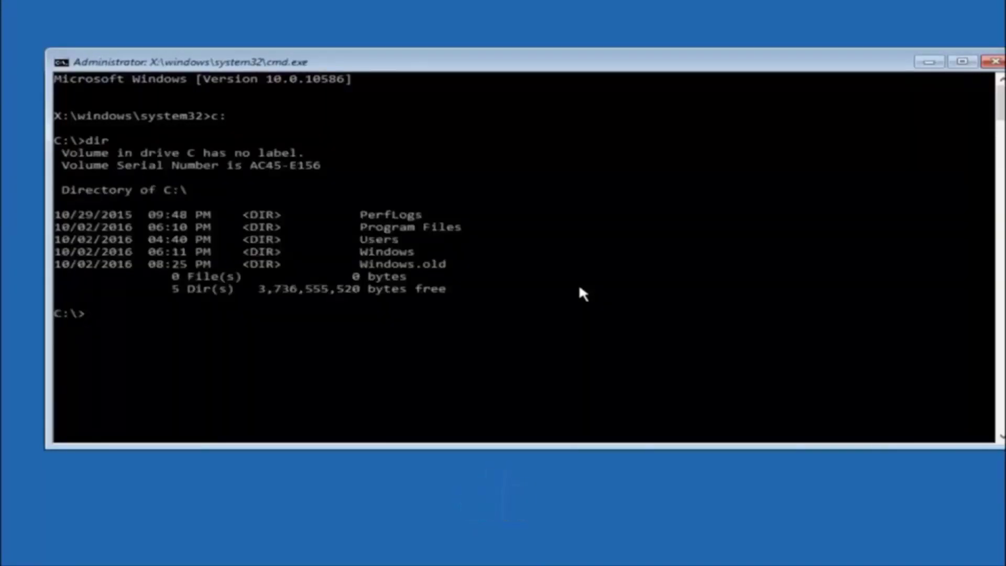
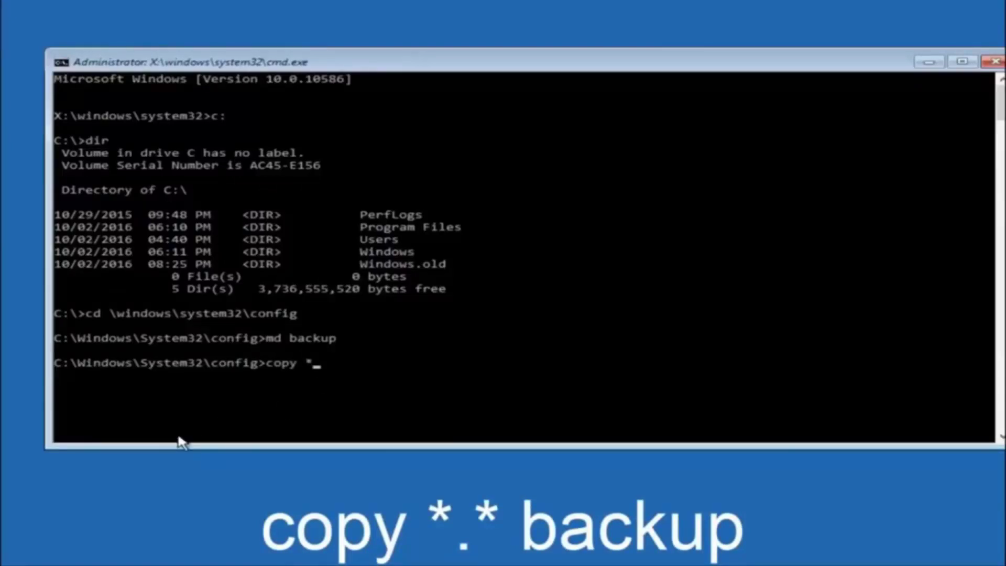
Step: Enter the copy *.* backup command to copy all config files, including SAM, SECURITY, SOFTWARE and SYSTEM, into backup
type(".*")
type("backup")
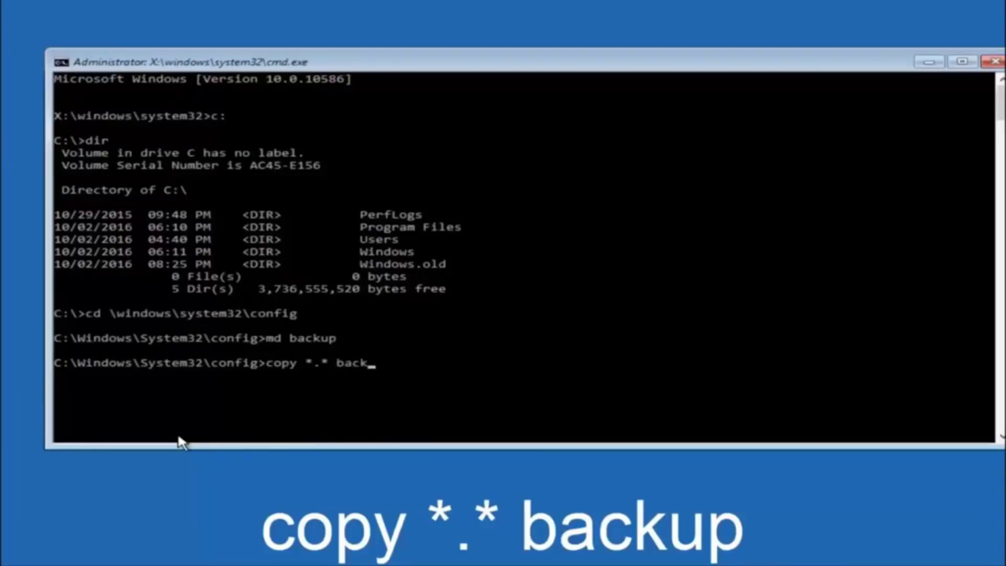
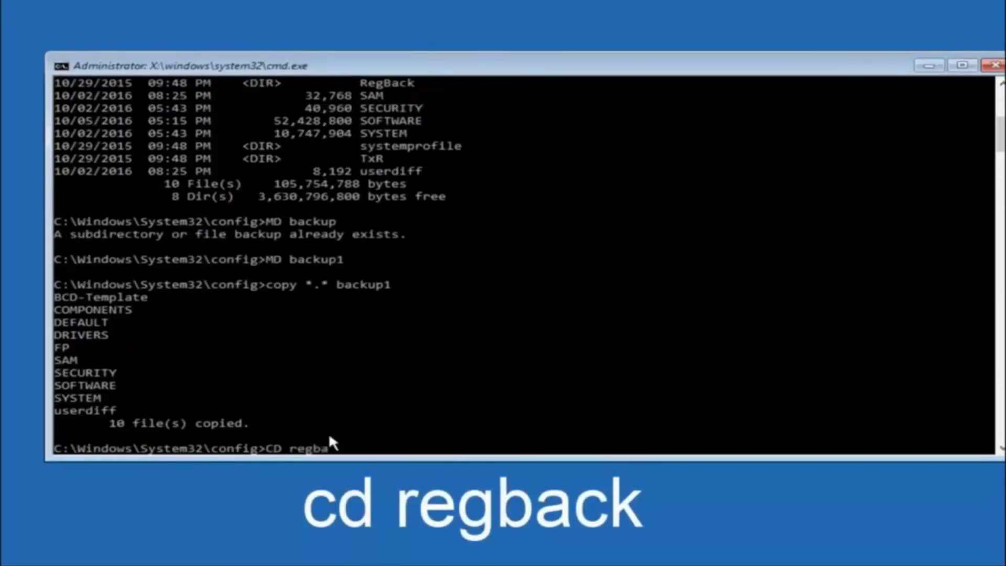
Step: Enter C:\Windows\System32\config\RegBack with CD regback and run dir, revealing five zero-byte registry files
type("ck")
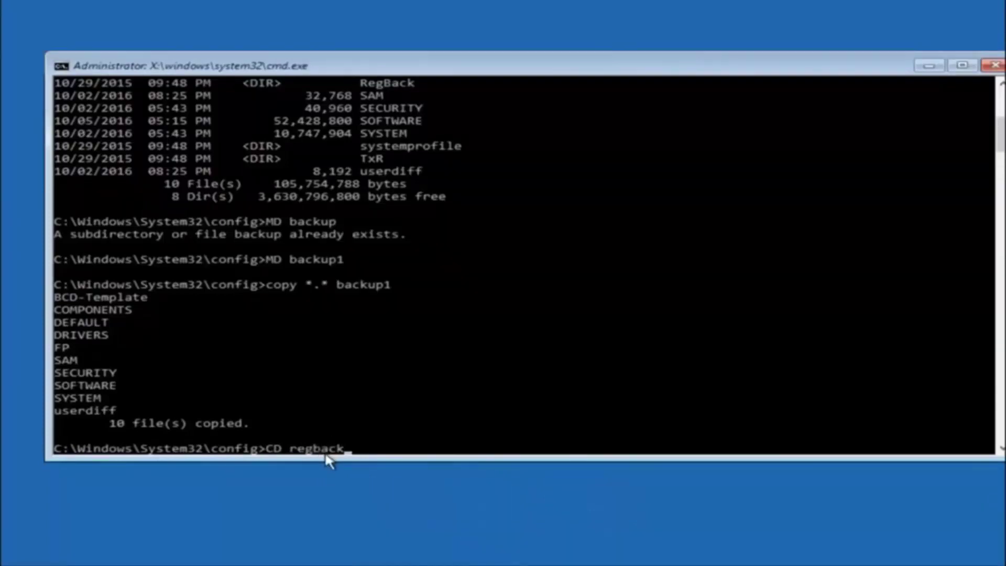
key("Return")
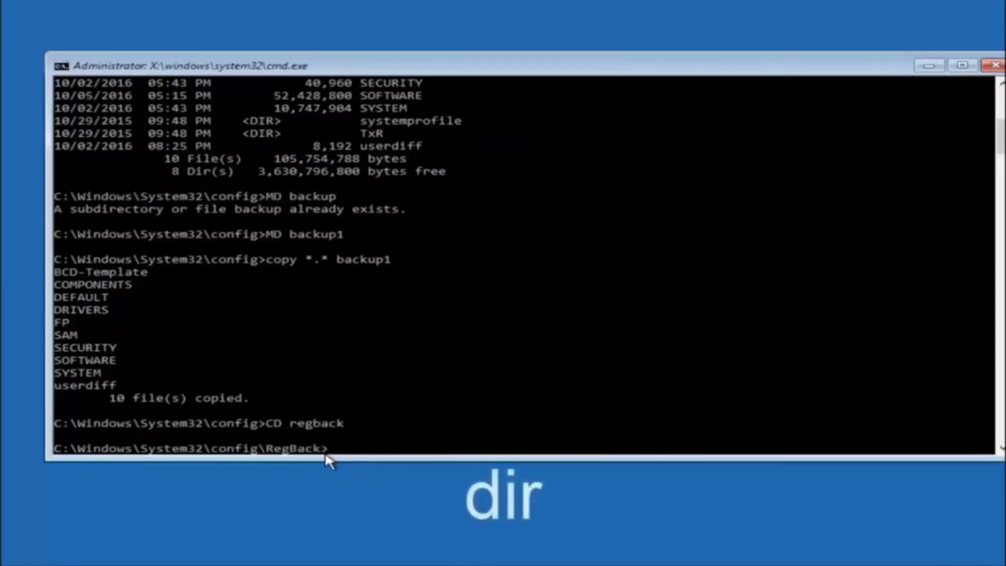
type("dir")
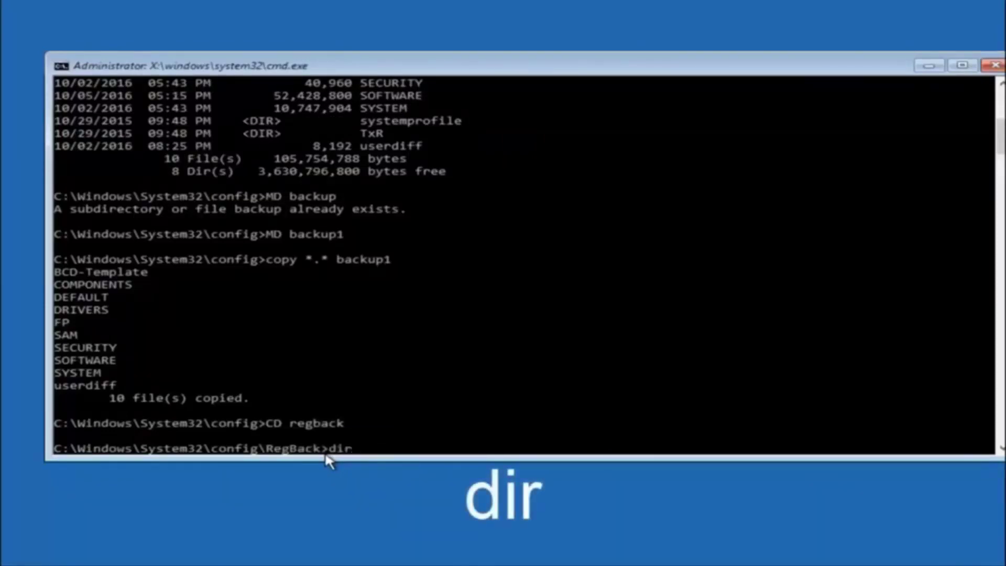
key("Return")
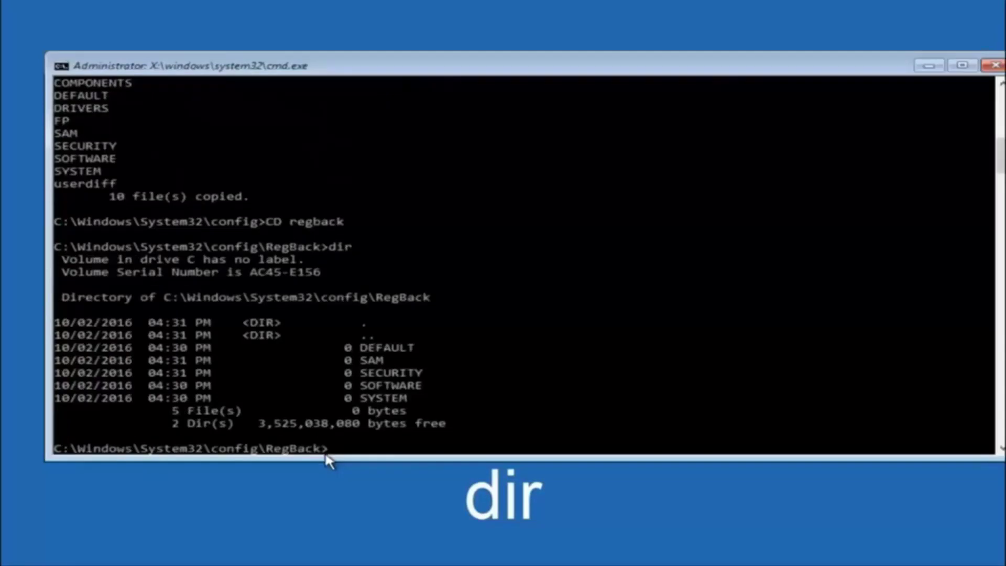